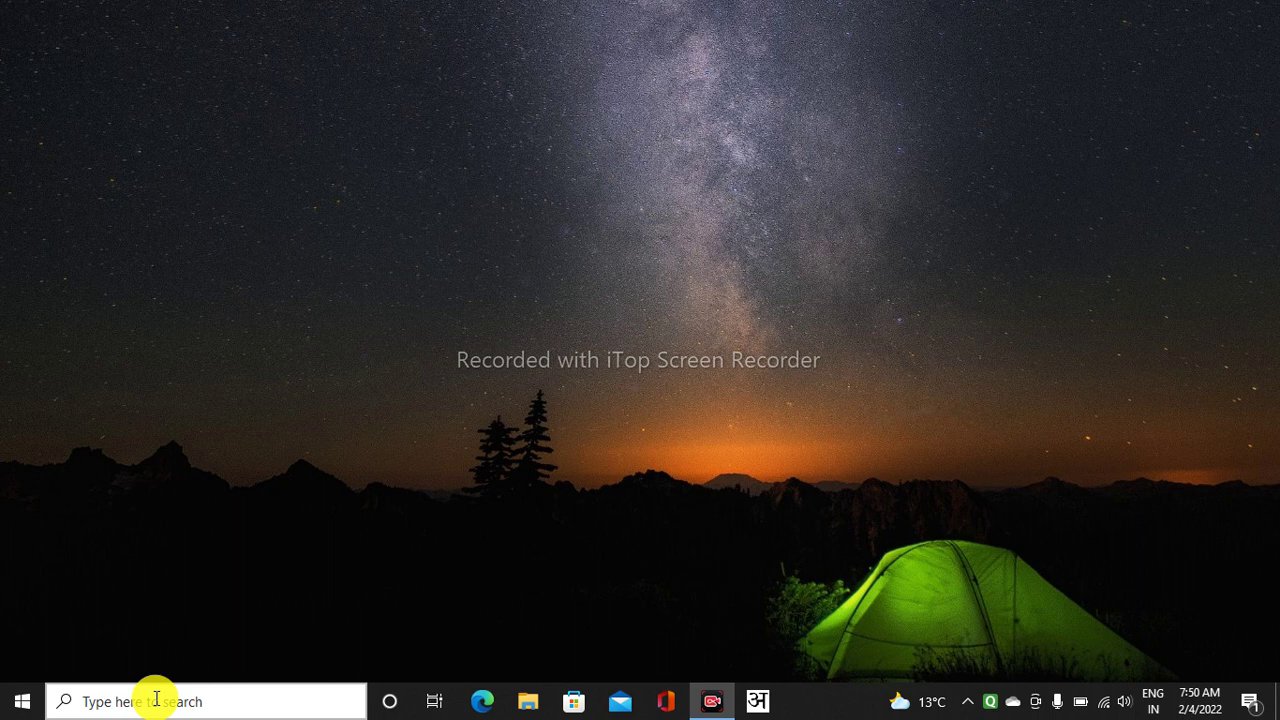
Search Windows for "mouse settings" and open the "Change your mouse settings" result.
{"action": "left_click", "coordinate": [138, 701]}
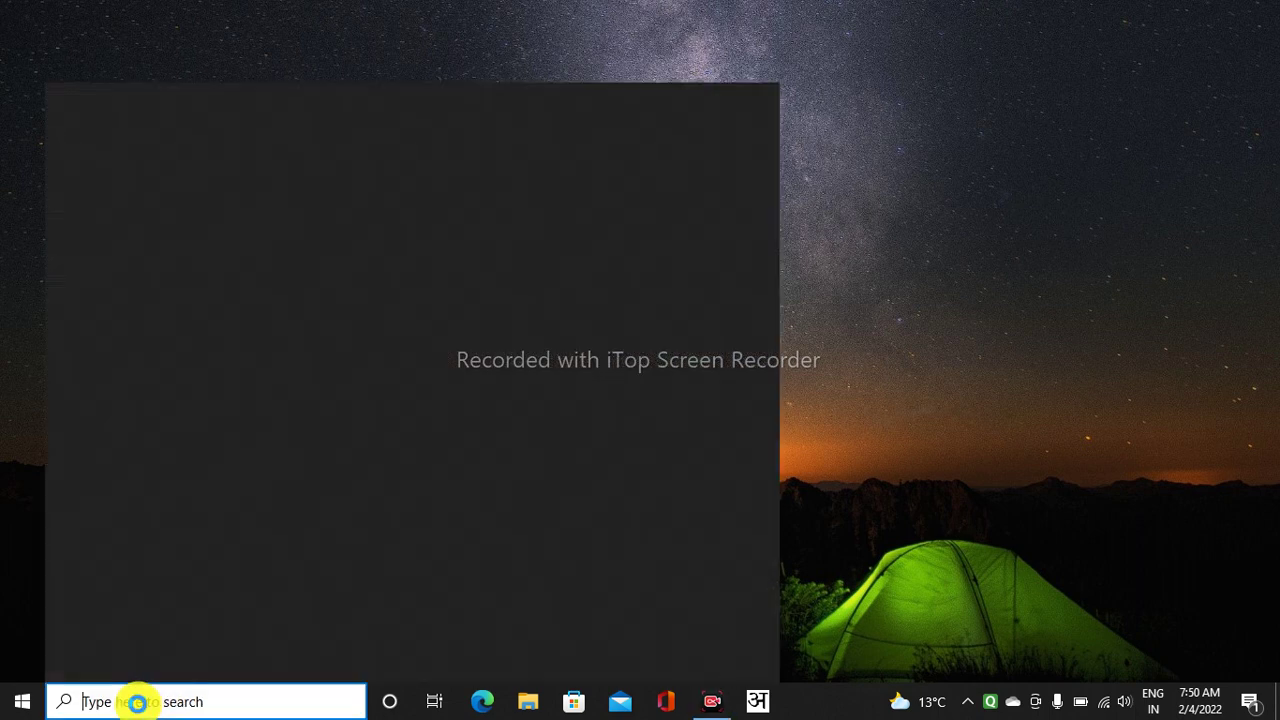
{"action": "type", "text": "m"}
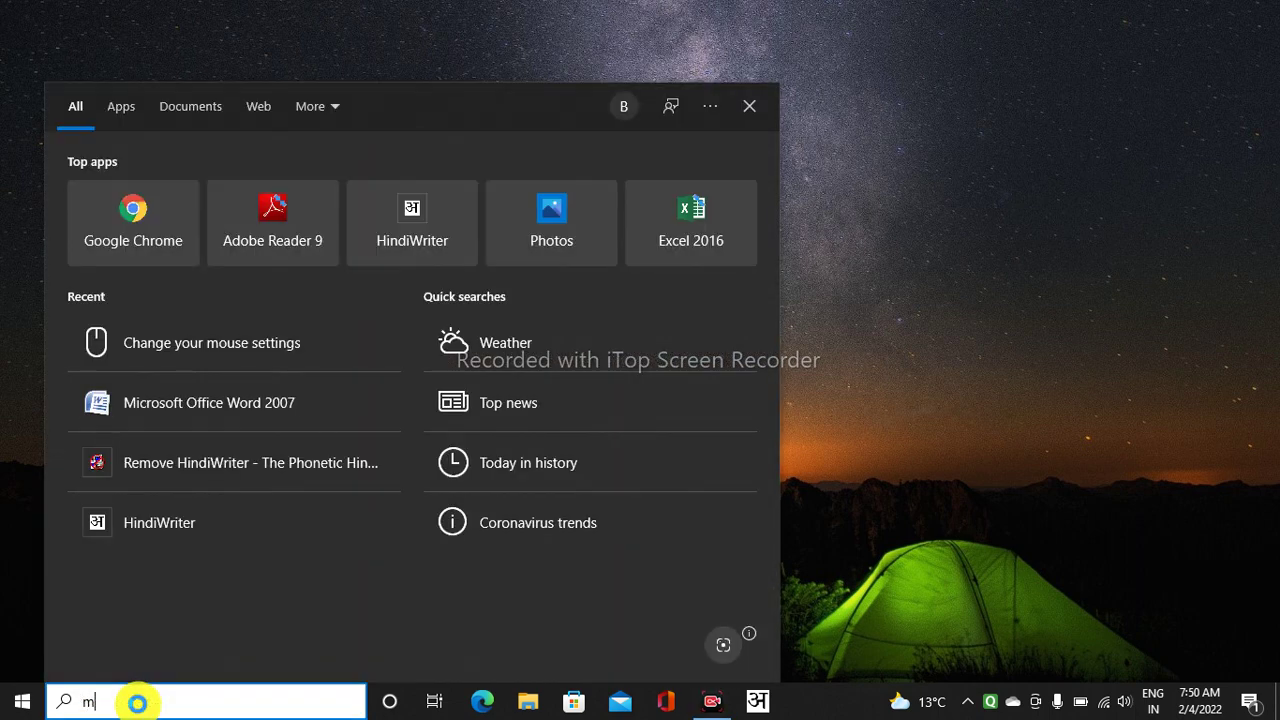
{"action": "type", "text": "ouse"}
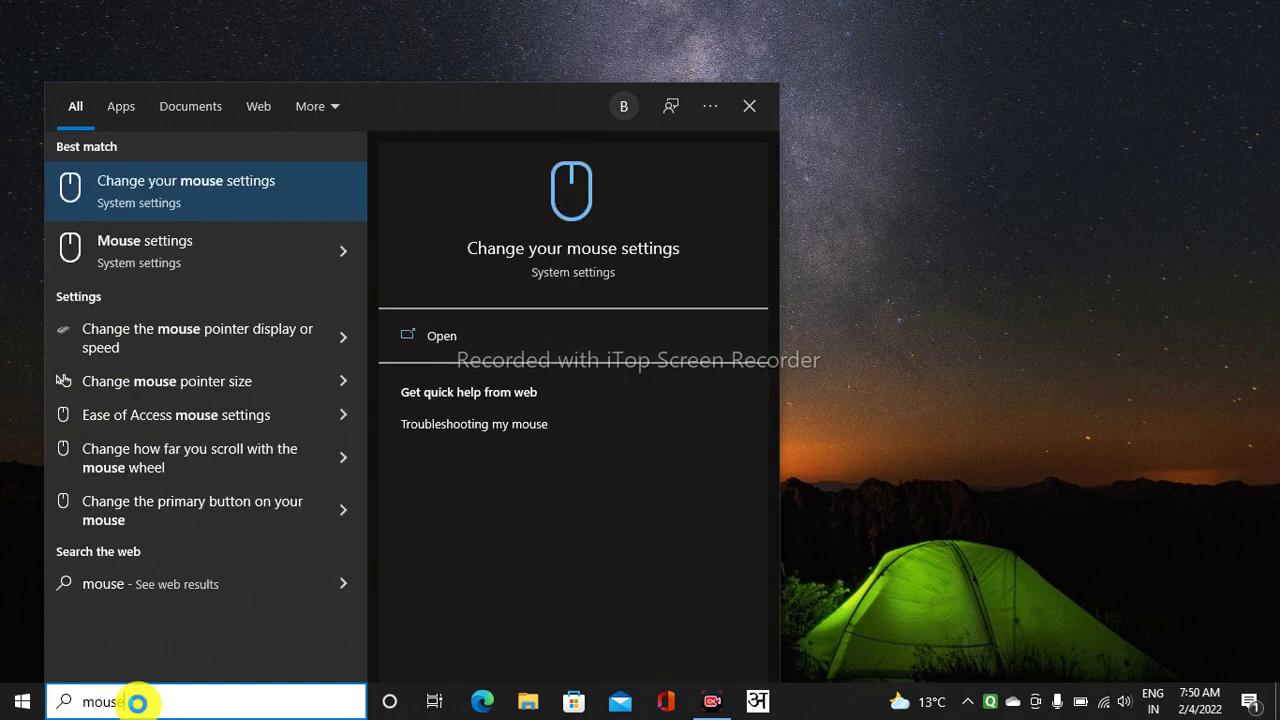
{"action": "type", "text": " set"}
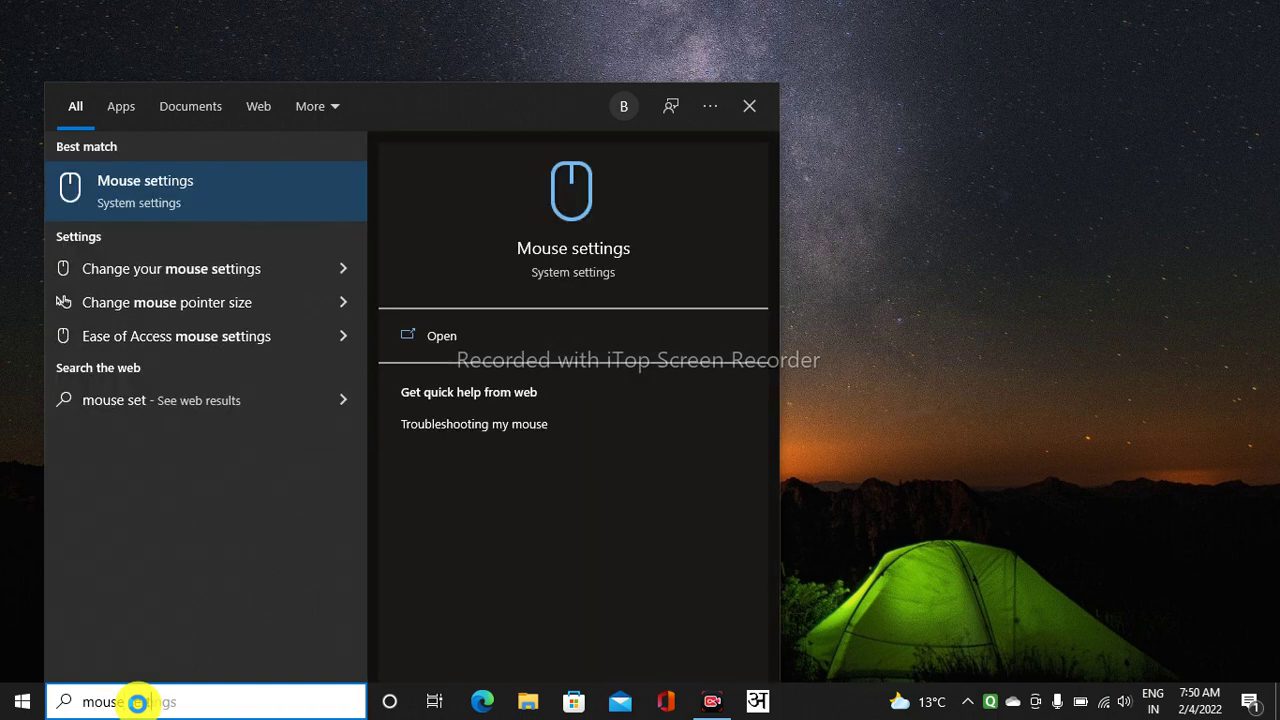
{"action": "type", "text": "tingh"}
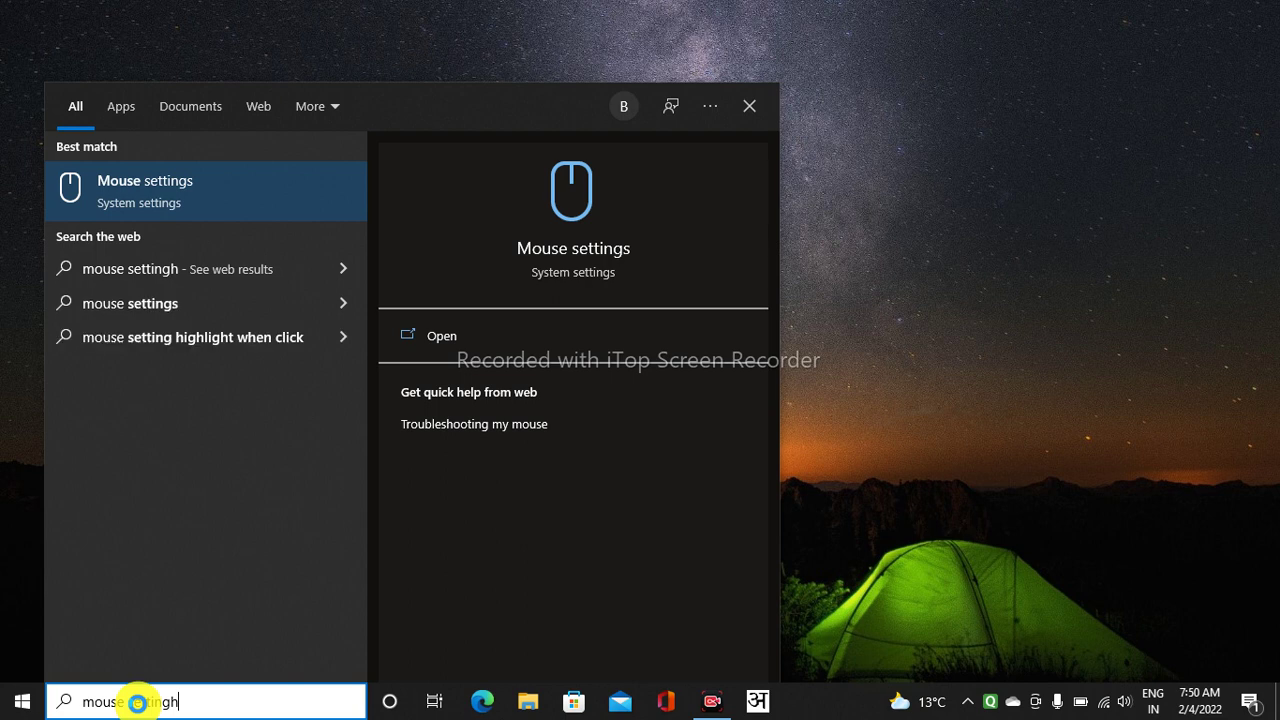
{"action": "type", "text": "s"}
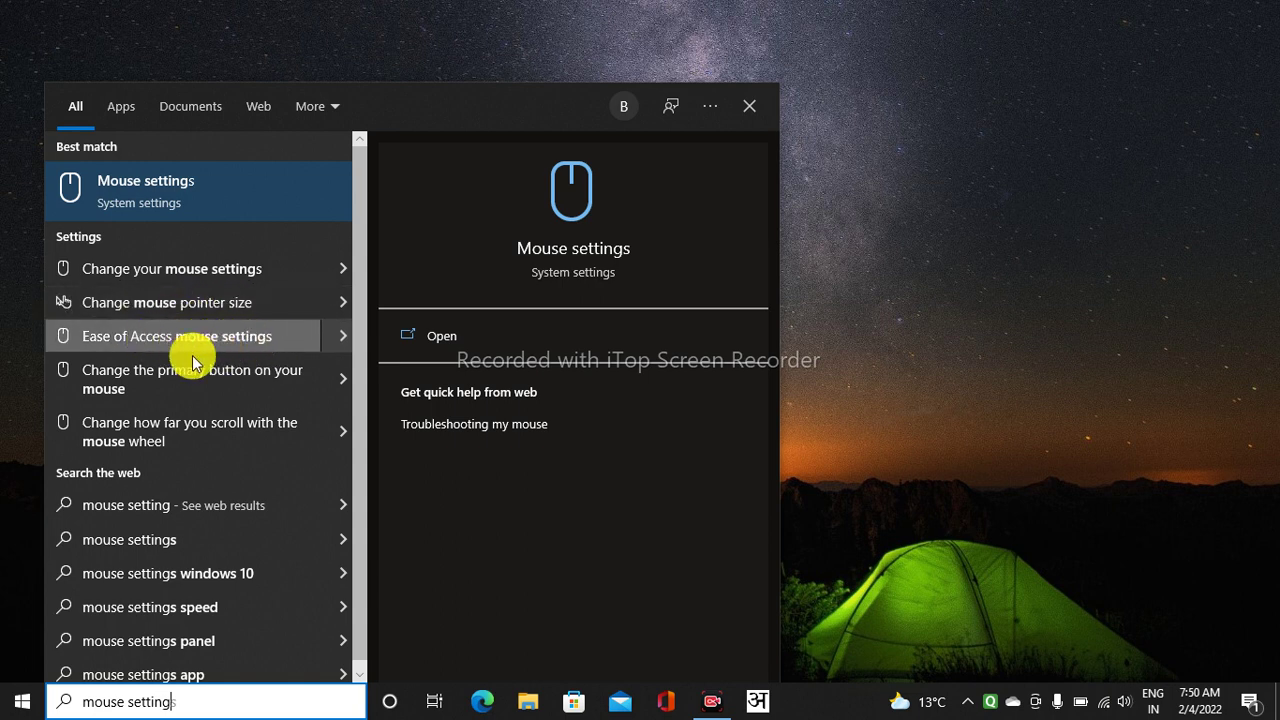
{"action": "left_click", "coordinate": [175, 272]}
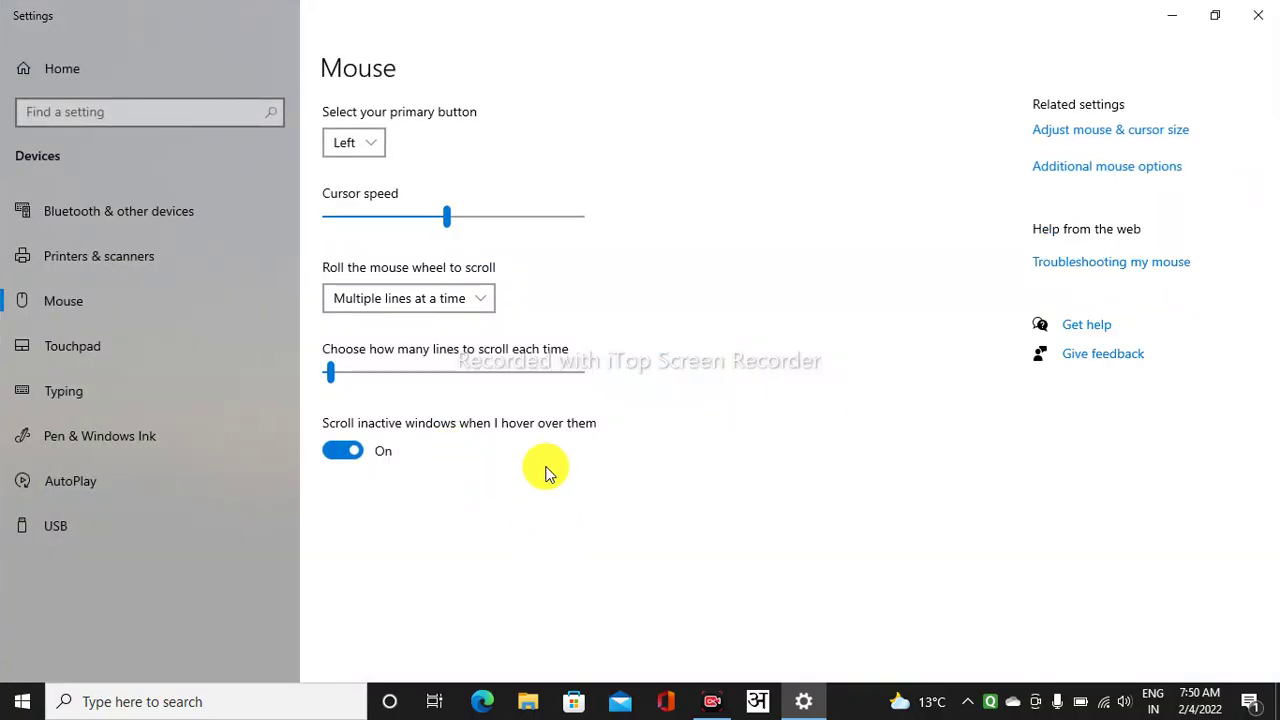
Examine the primary button choices, the cursor speed control and the mouse wheel scrolling choices without changing them.
{"action": "left_click", "coordinate": [376, 147]}
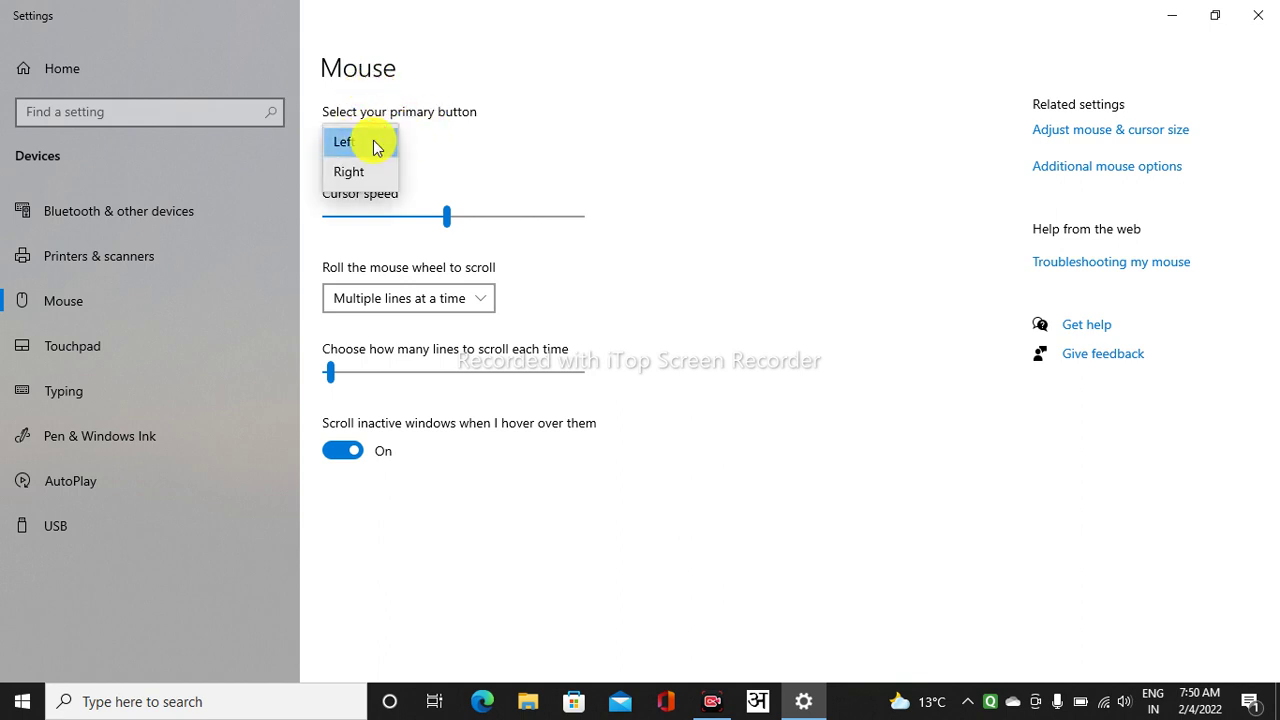
{"action": "left_click", "coordinate": [437, 160]}
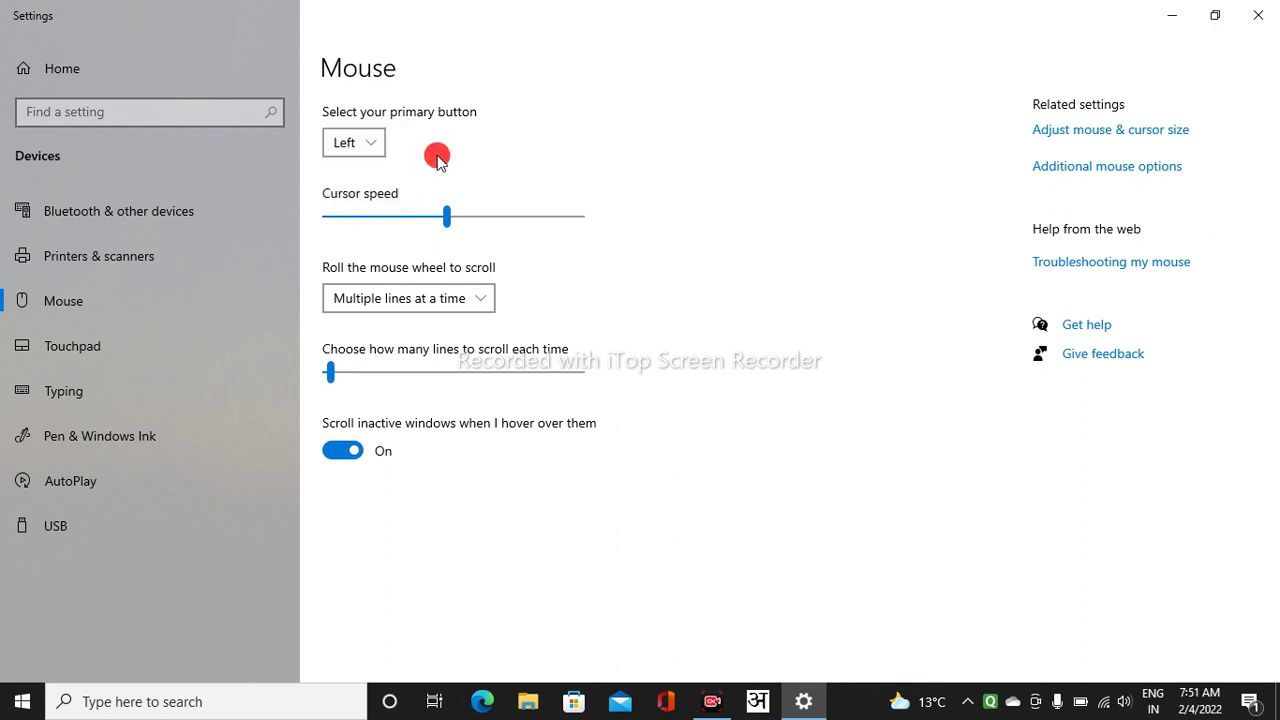
{"action": "left_click", "coordinate": [376, 145]}
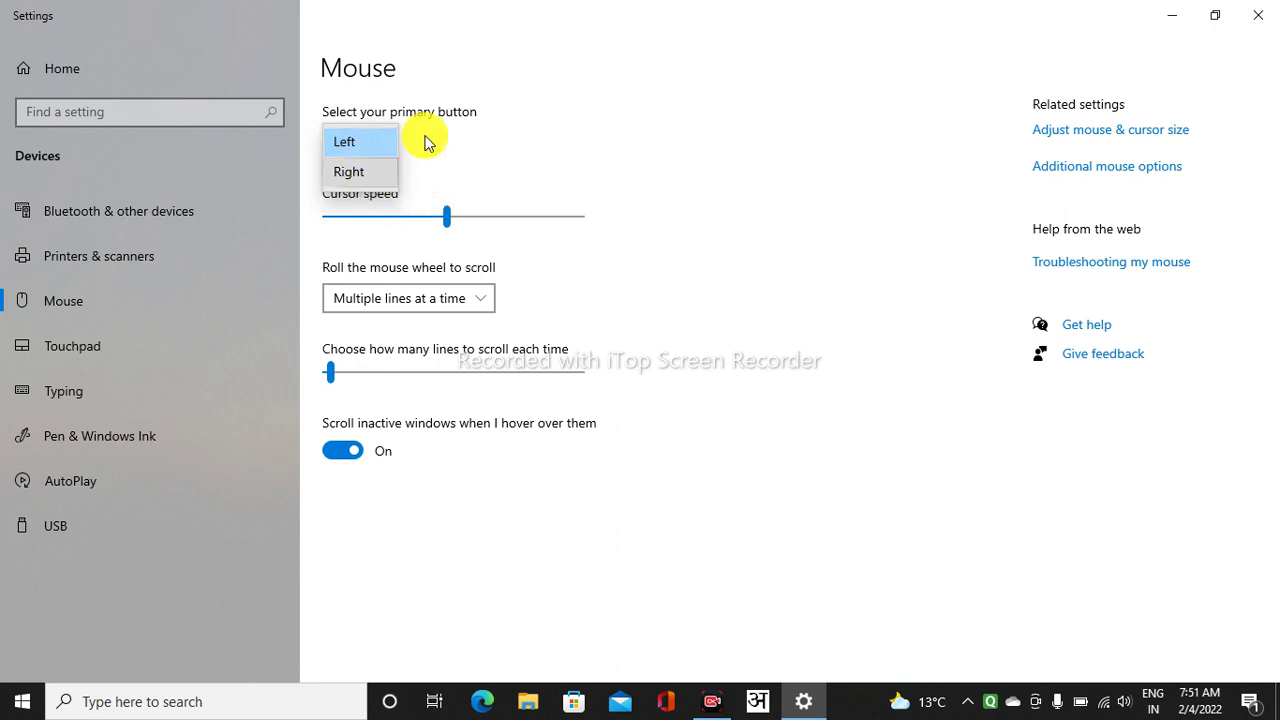
{"action": "left_click", "coordinate": [468, 137]}
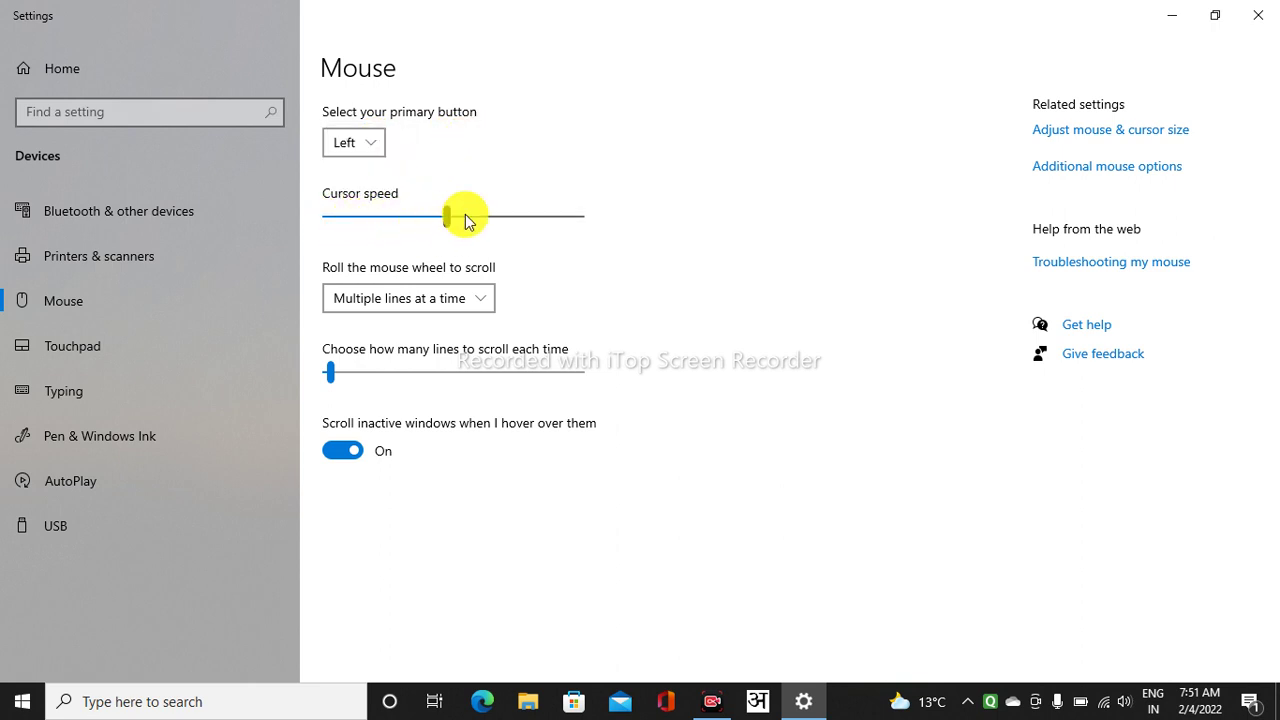
{"action": "mouse_move", "coordinate": [446, 222]}
{"action": "left_mouse_down"}
{"action": "mouse_move", "coordinate": [371, 217]}
{"action": "mouse_move", "coordinate": [598, 234]}
{"action": "mouse_move", "coordinate": [432, 226]}
{"action": "mouse_move", "coordinate": [446, 218]}
{"action": "left_mouse_up"}
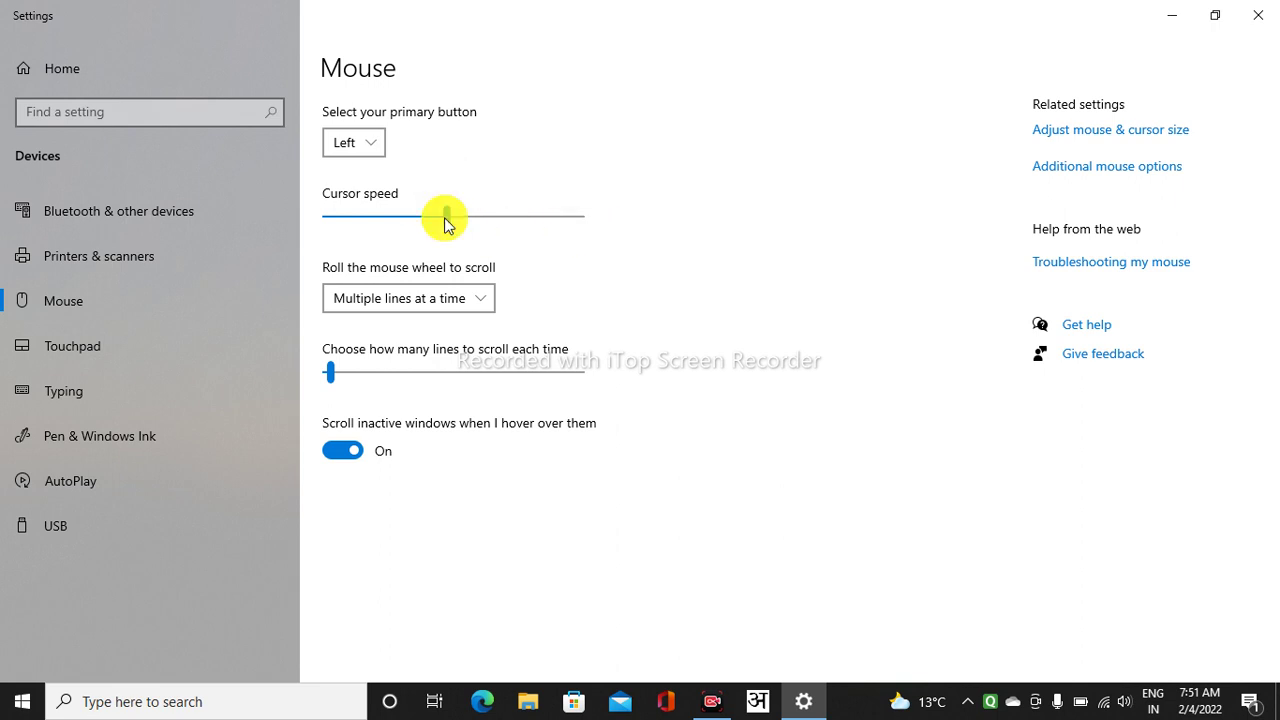
{"action": "left_click", "coordinate": [476, 305]}
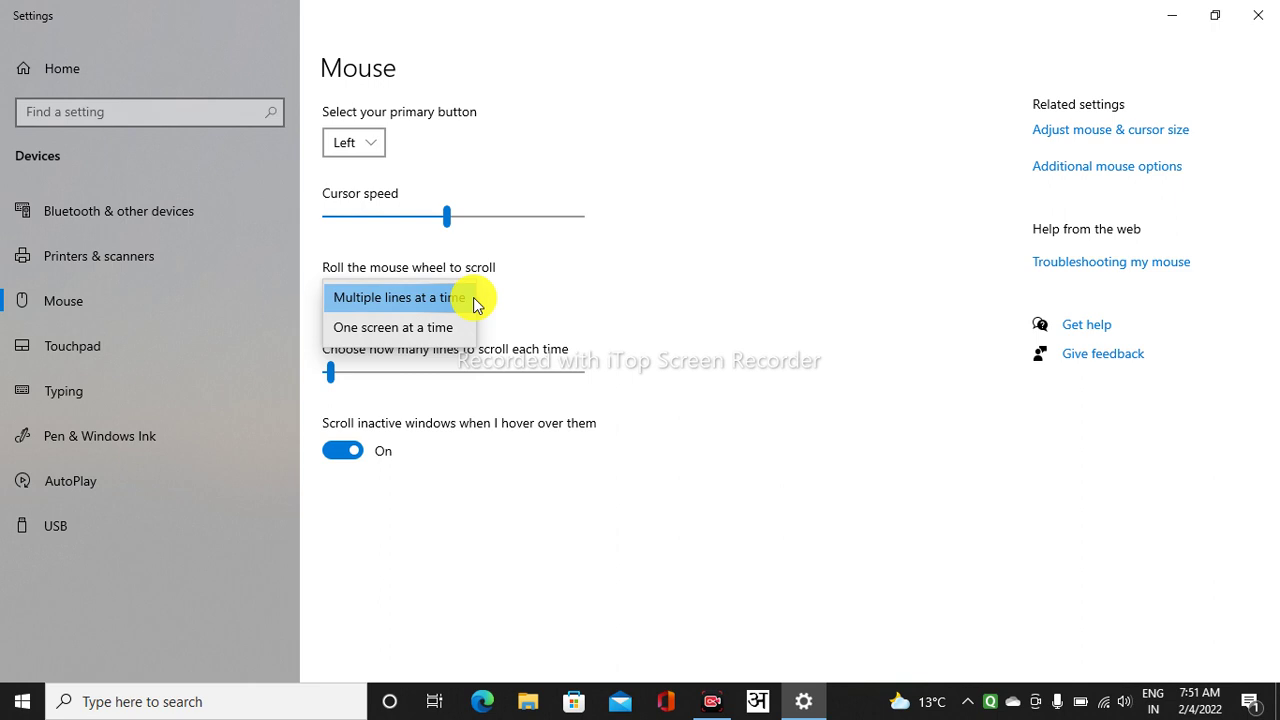
{"action": "left_click", "coordinate": [546, 305]}
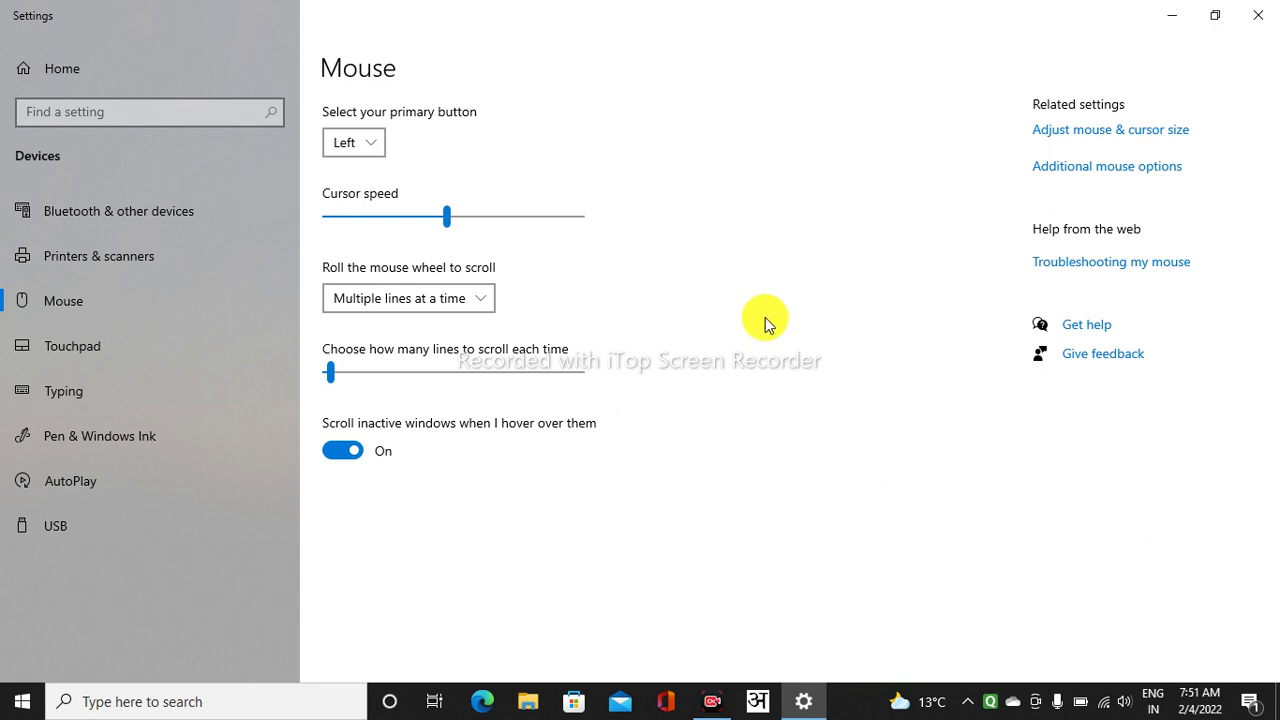
Open the mouse and cursor size settings, try a larger pointer, and return the pointer to its smallest size.
{"action": "left_click", "coordinate": [1097, 131]}
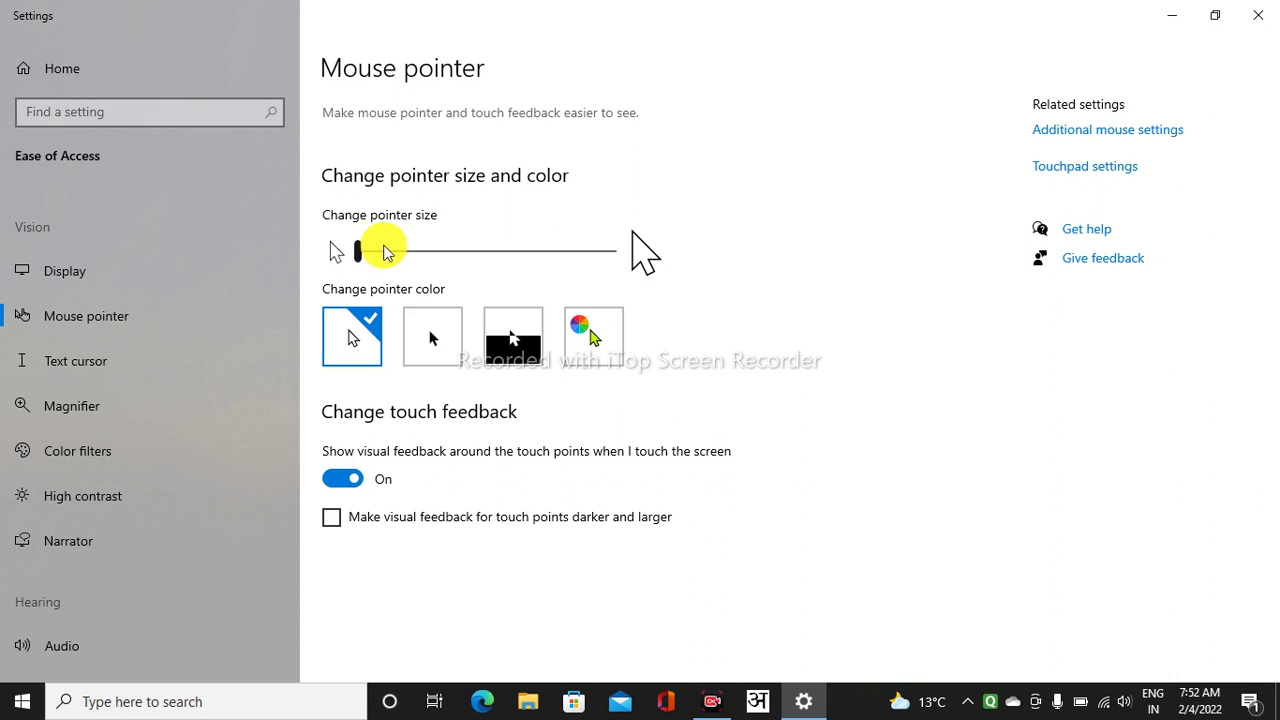
{"action": "left_click_drag", "start_coordinate": [362, 257], "coordinate": [540, 255]}
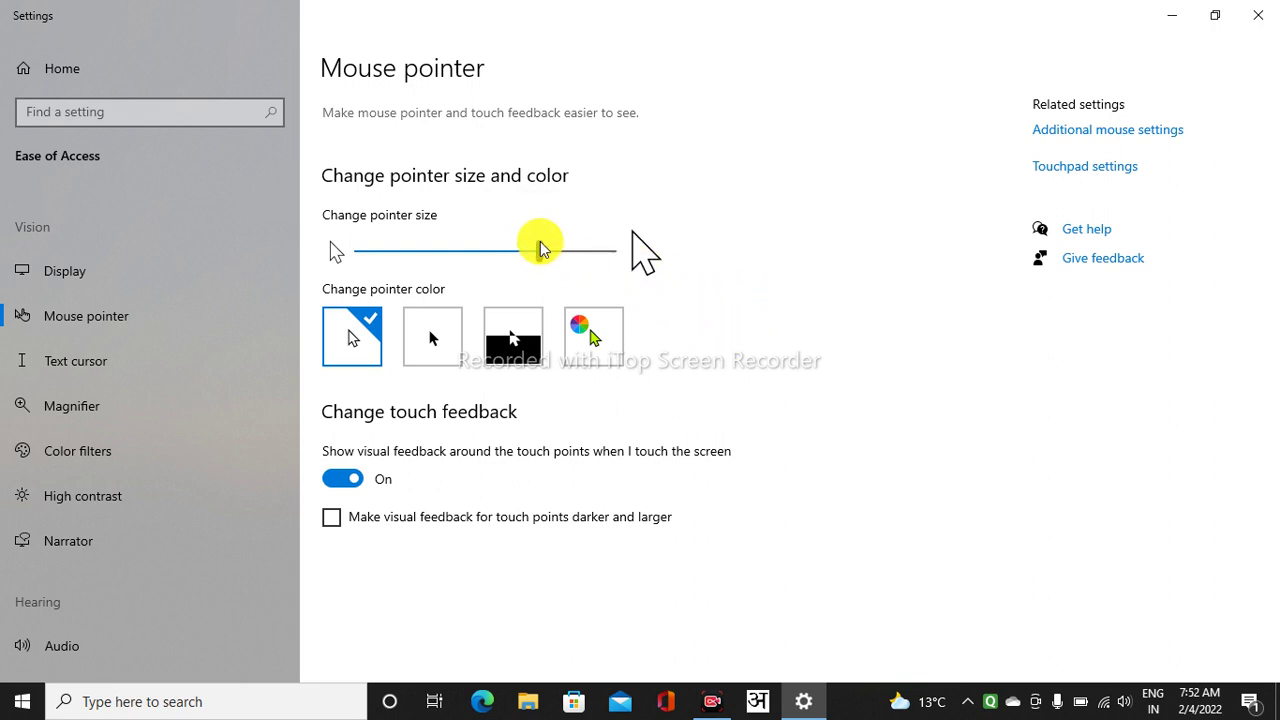
{"action": "left_click_drag", "start_coordinate": [541, 249], "coordinate": [300, 251]}
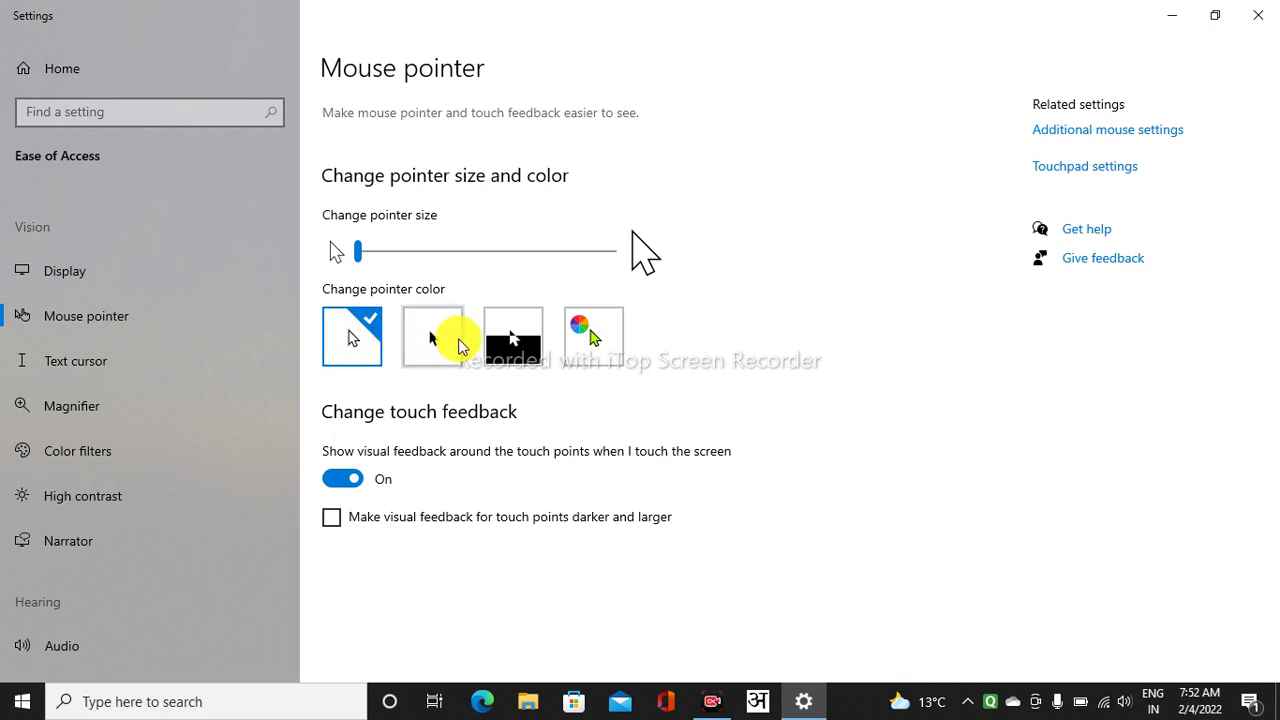
Try the black, inverted and custom pointer color styles, including the suggested orange and turquoise colors.
{"action": "left_click", "coordinate": [432, 340]}
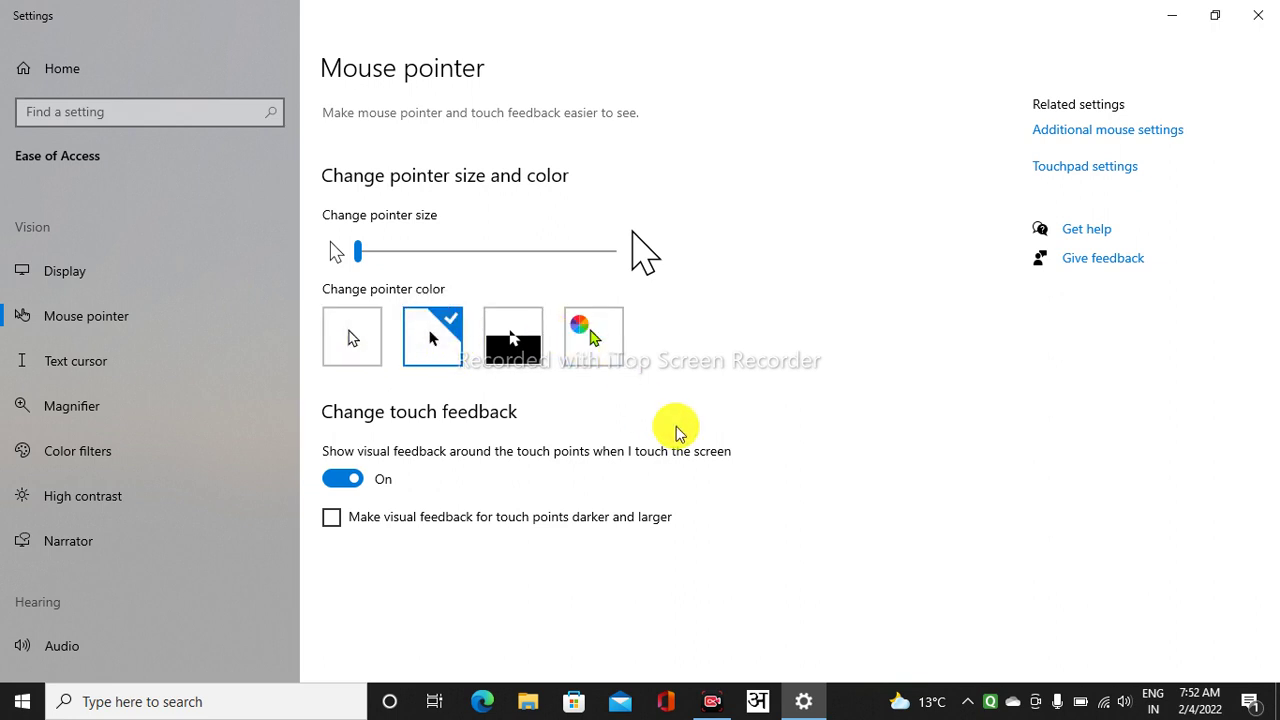
{"action": "left_click", "coordinate": [510, 332]}
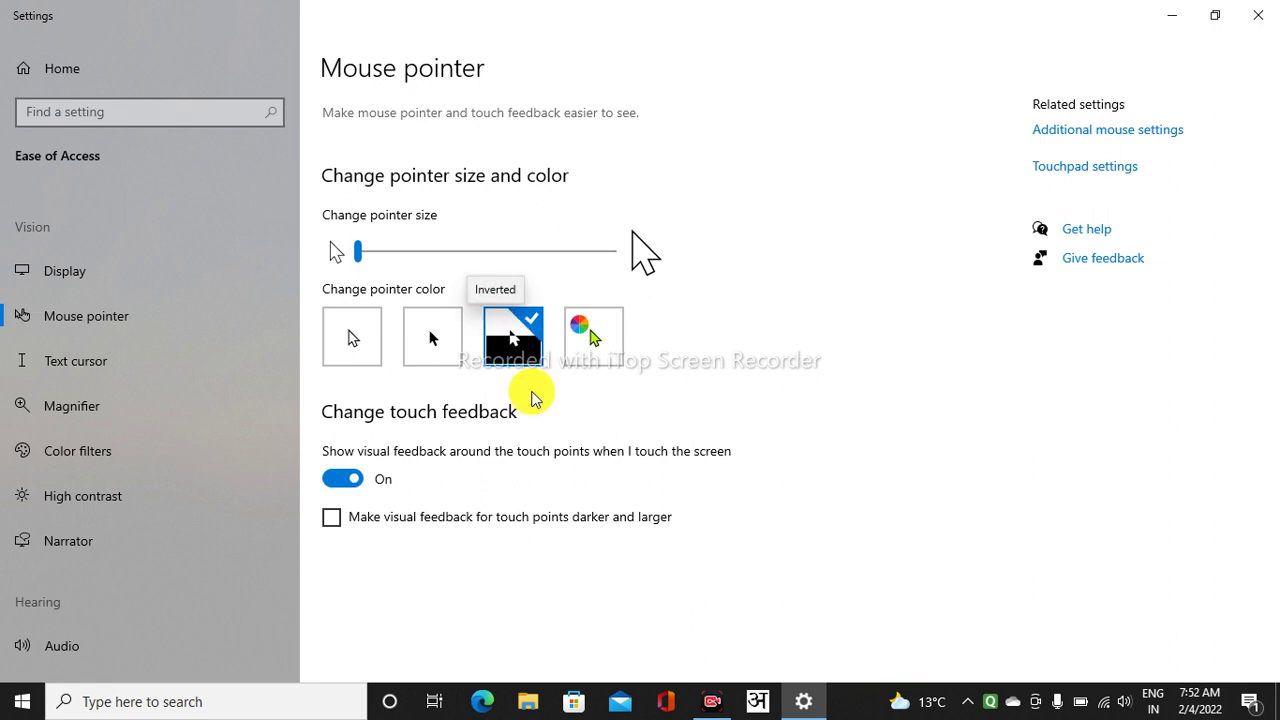
{"action": "left_click", "coordinate": [588, 338]}
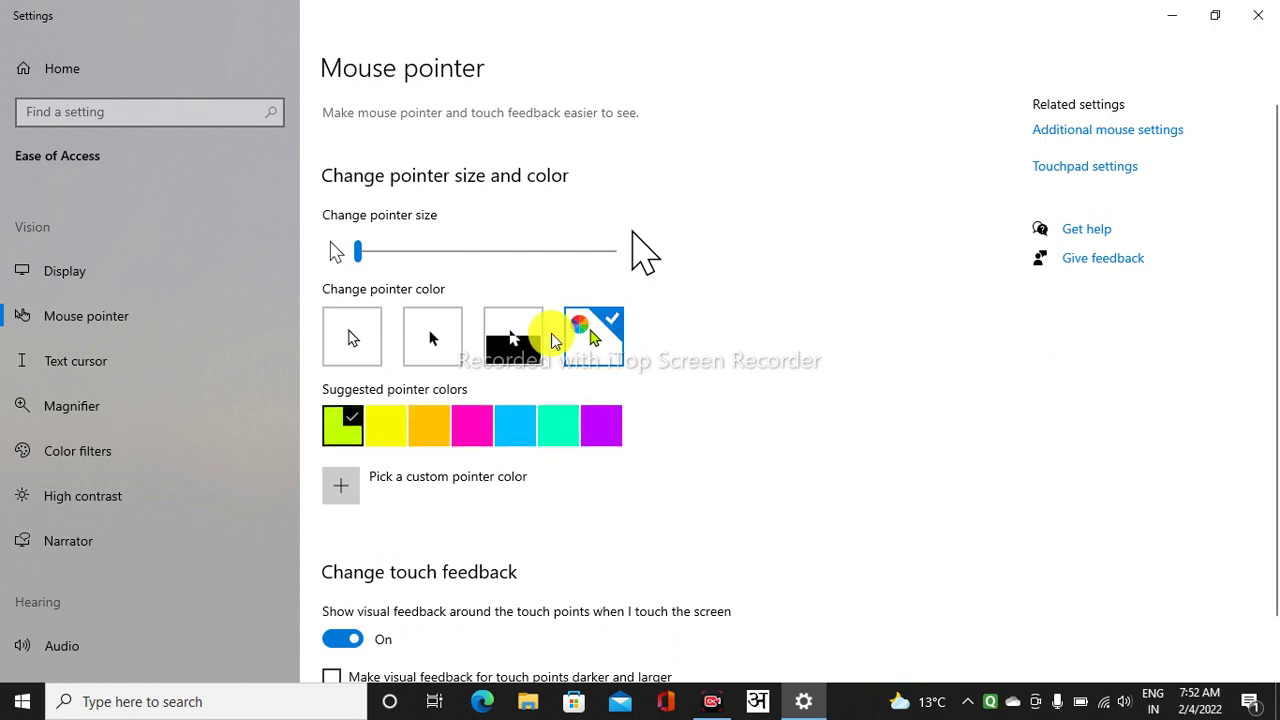
{"action": "left_click", "coordinate": [447, 433]}
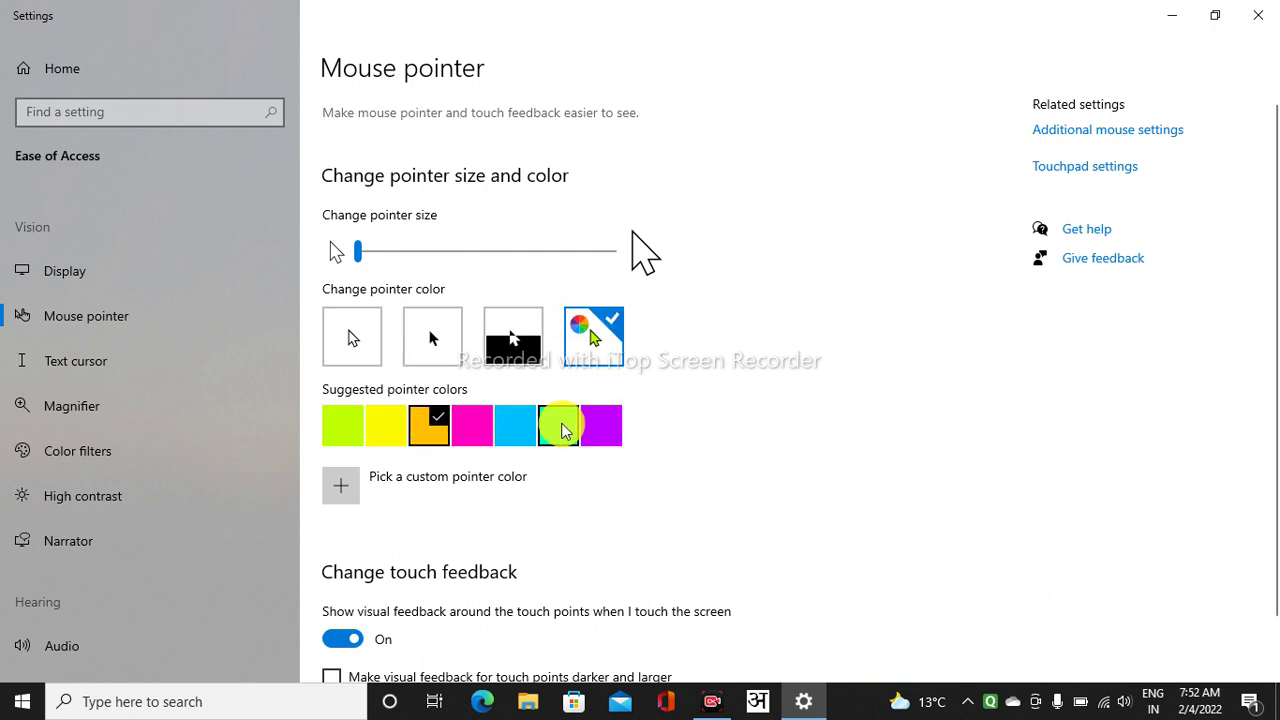
{"action": "left_click", "coordinate": [570, 428]}
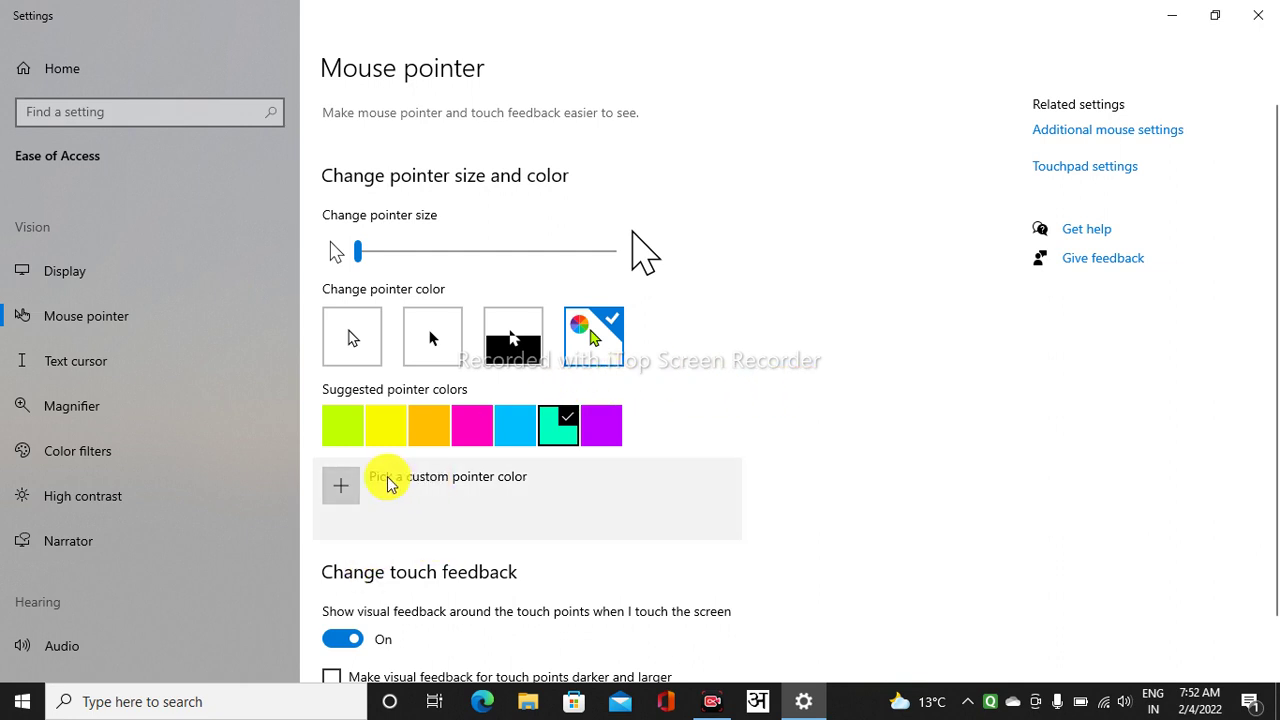
Apply a bright green custom pointer color and restore the white pointer style.
{"action": "left_click", "coordinate": [341, 486]}
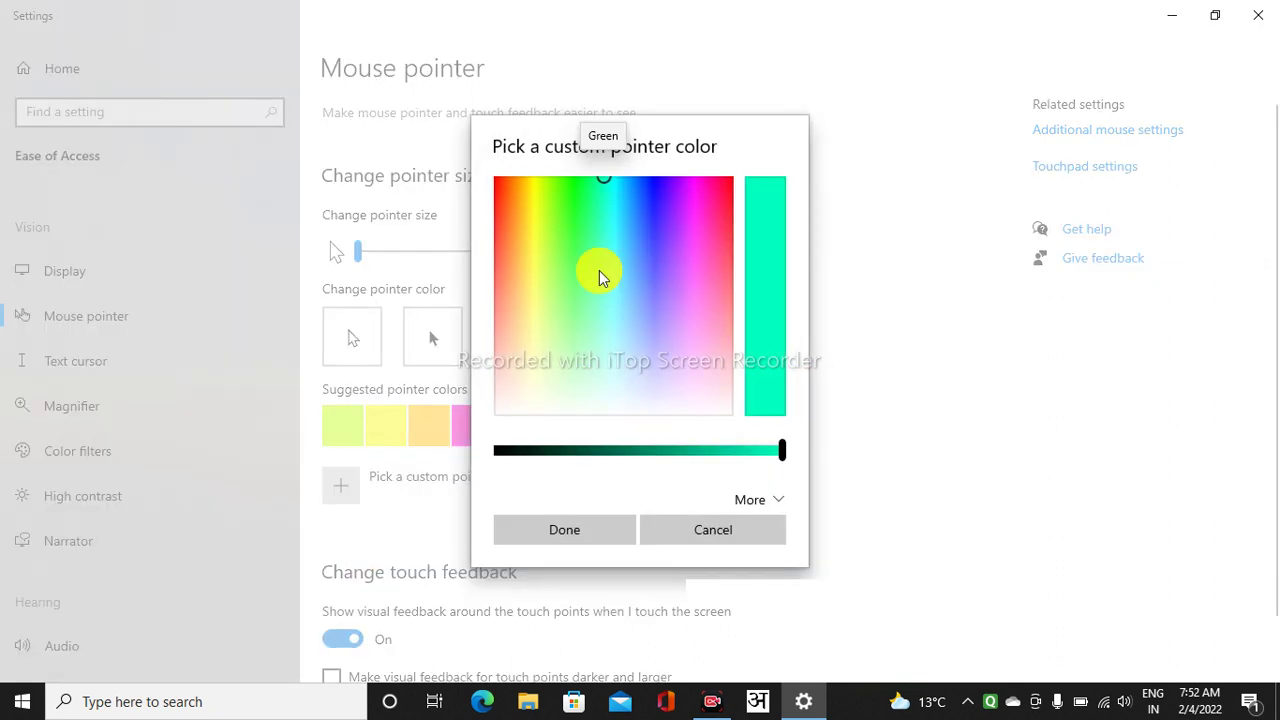
{"action": "left_click", "coordinate": [570, 203]}
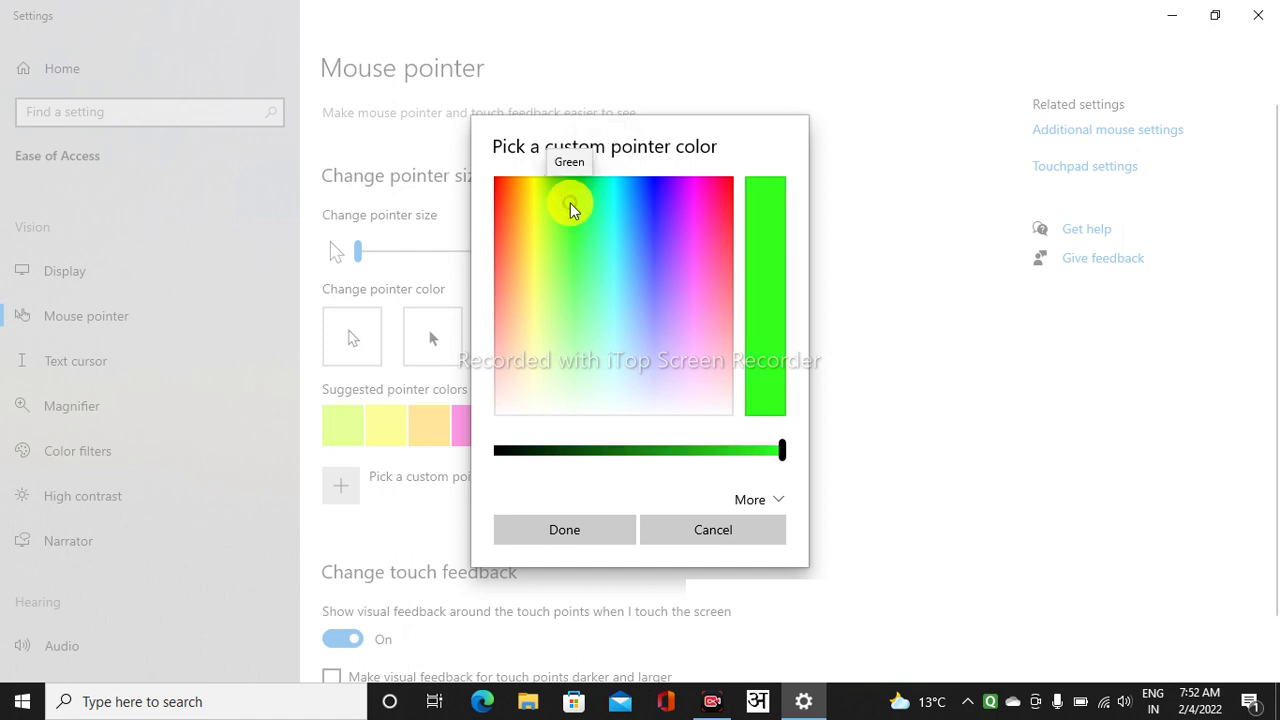
{"action": "left_click", "coordinate": [574, 531]}
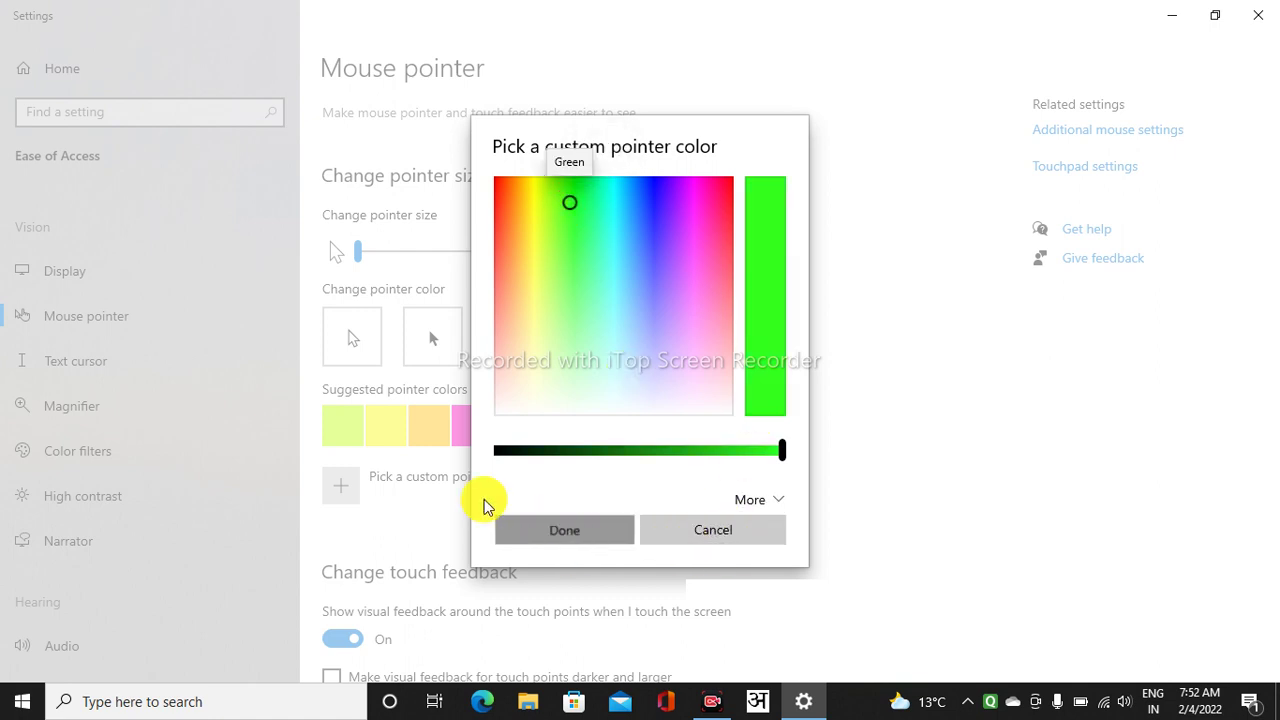
{"action": "left_click", "coordinate": [548, 524]}
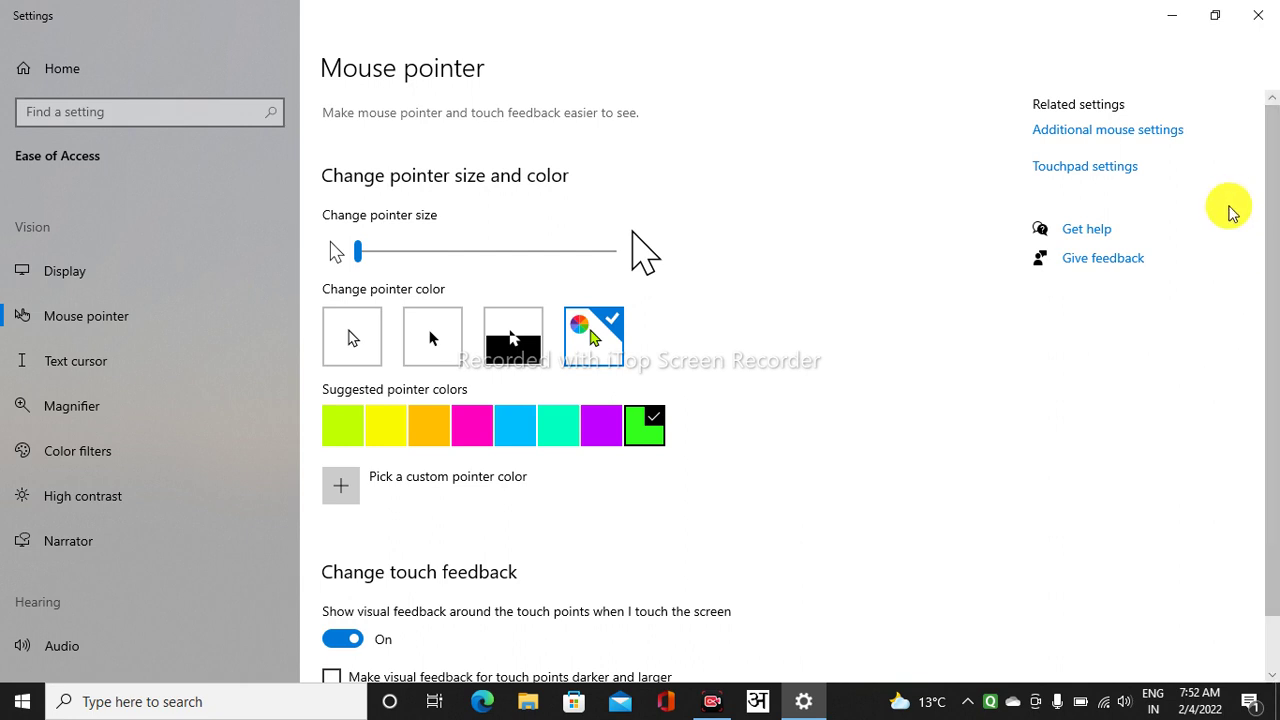
{"action": "scroll", "coordinate": [1268, 226], "scroll_direction": "down", "scroll_amount": 1}
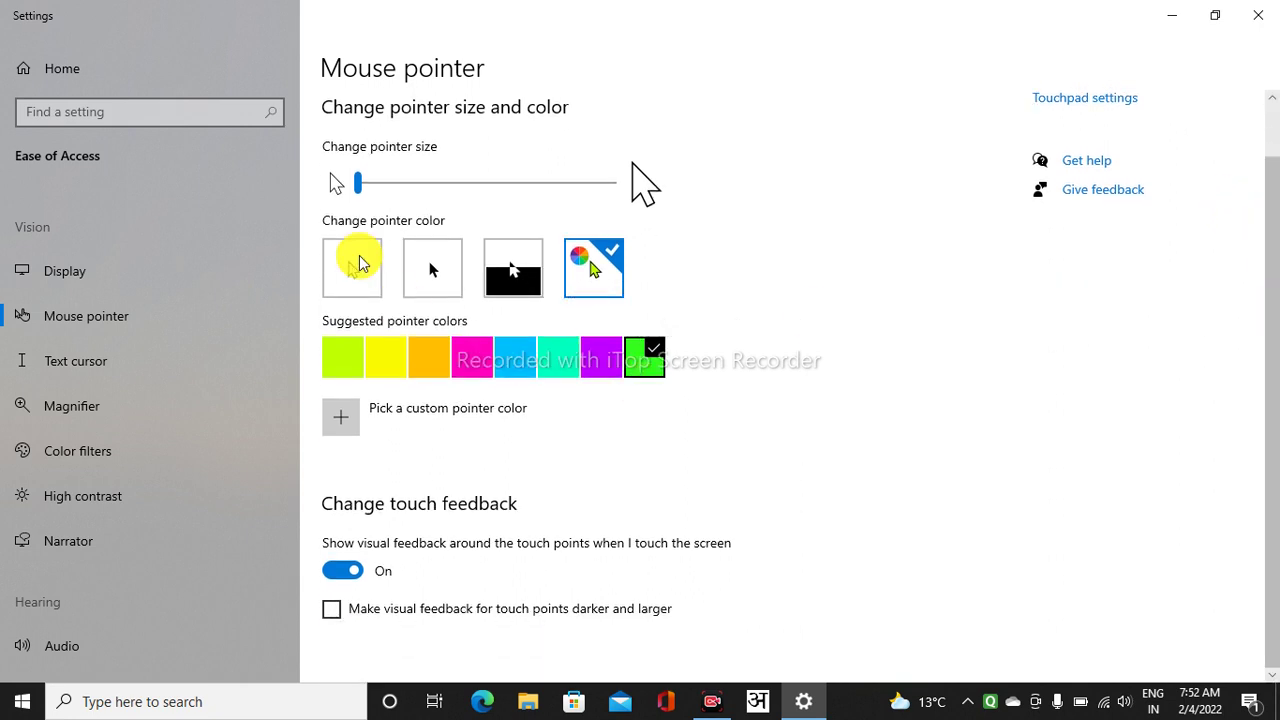
{"action": "left_click", "coordinate": [360, 281]}
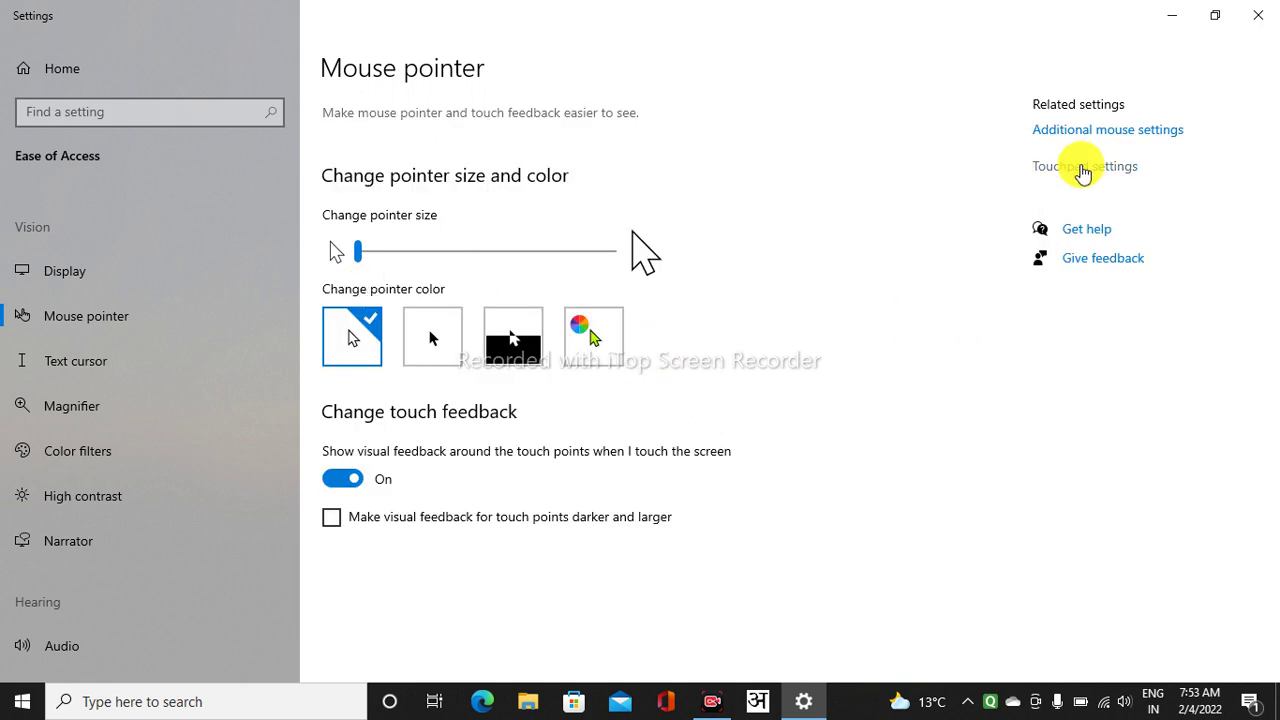
Open the touchpad settings and examine the available touchpad sensitivity levels without changing the selection.
{"action": "left_click", "coordinate": [1082, 168]}
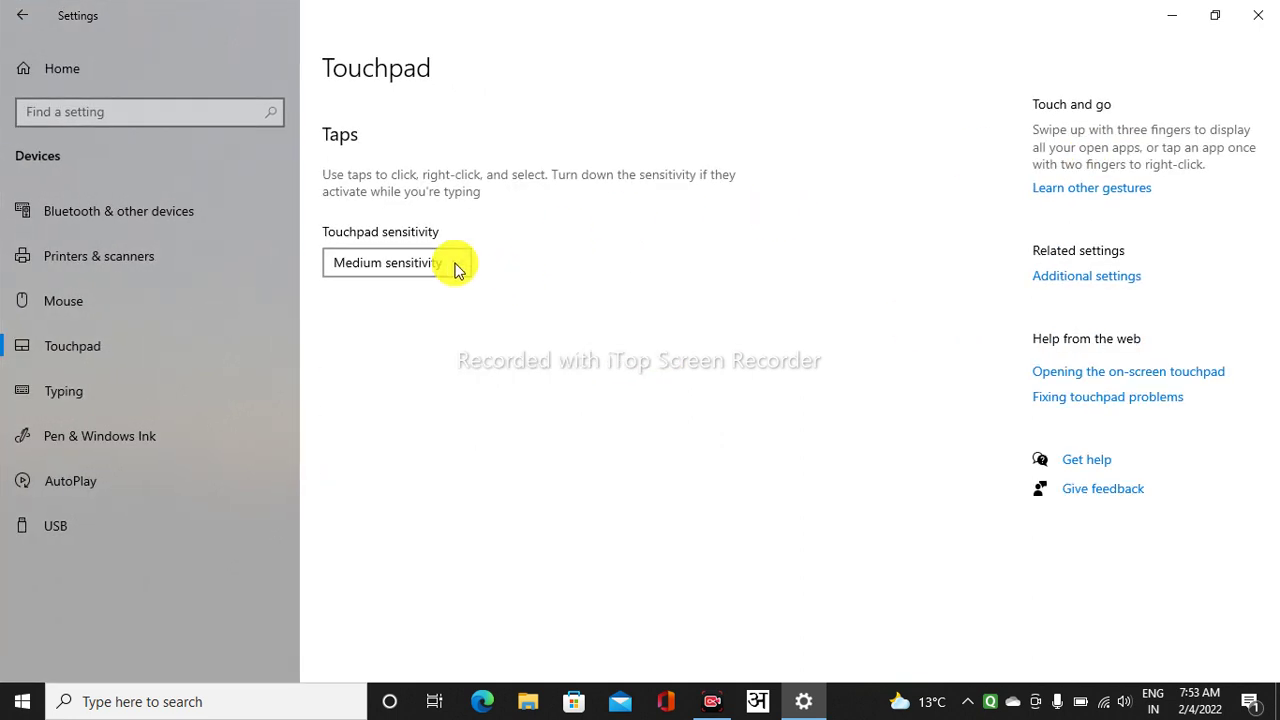
{"action": "left_click", "coordinate": [460, 264]}
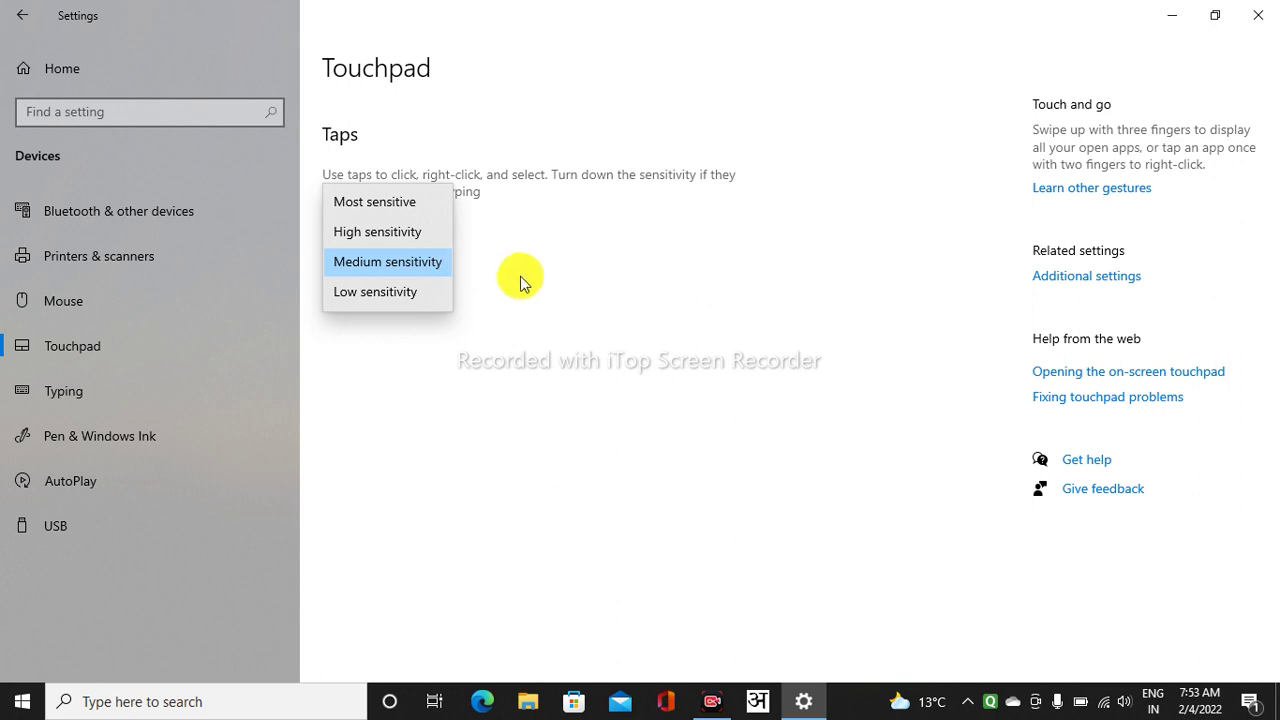
{"action": "left_click", "coordinate": [545, 330]}
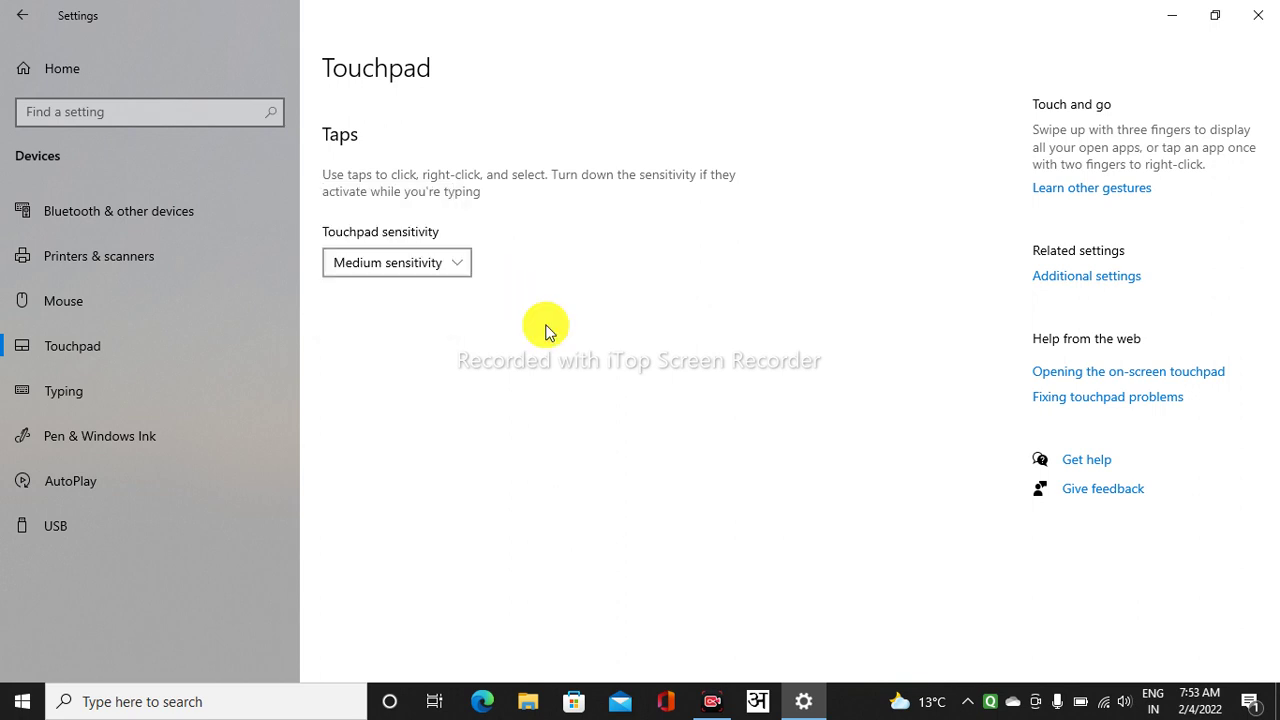
Return to the Mouse settings page and review the primary button choices, keeping Left selected.
{"action": "left_click", "coordinate": [68, 304]}
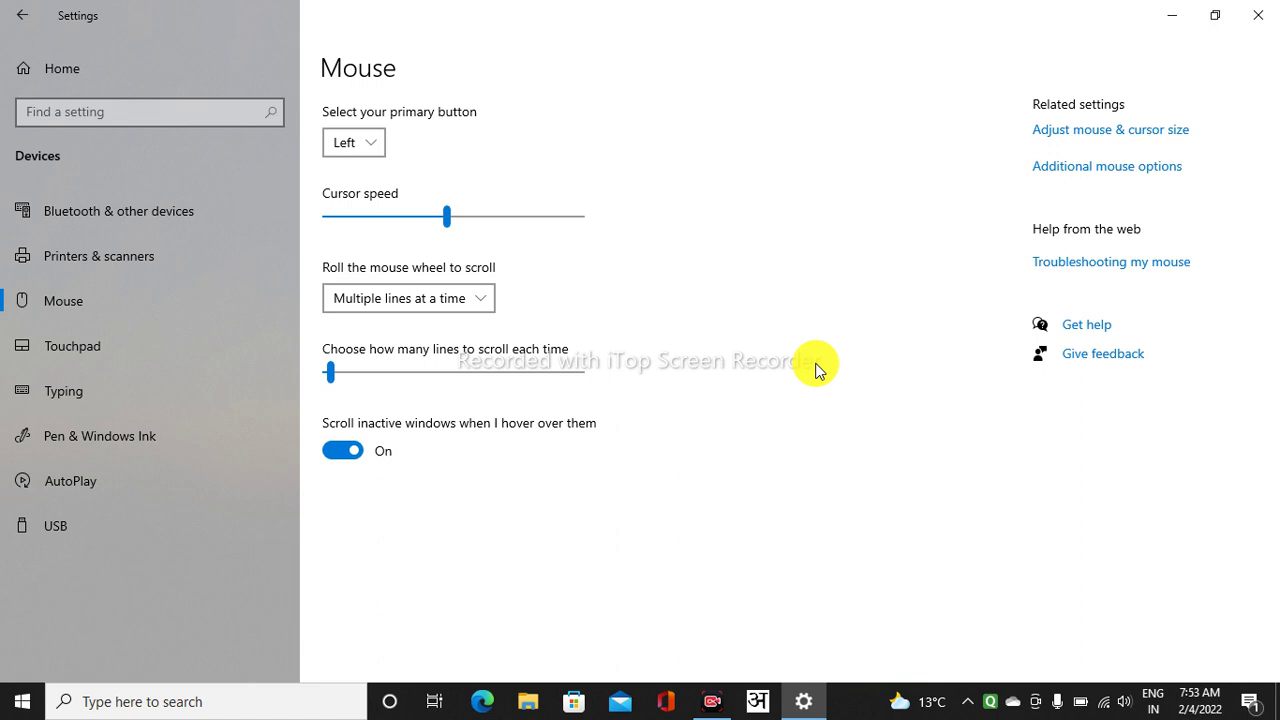
{"action": "left_click", "coordinate": [372, 147]}
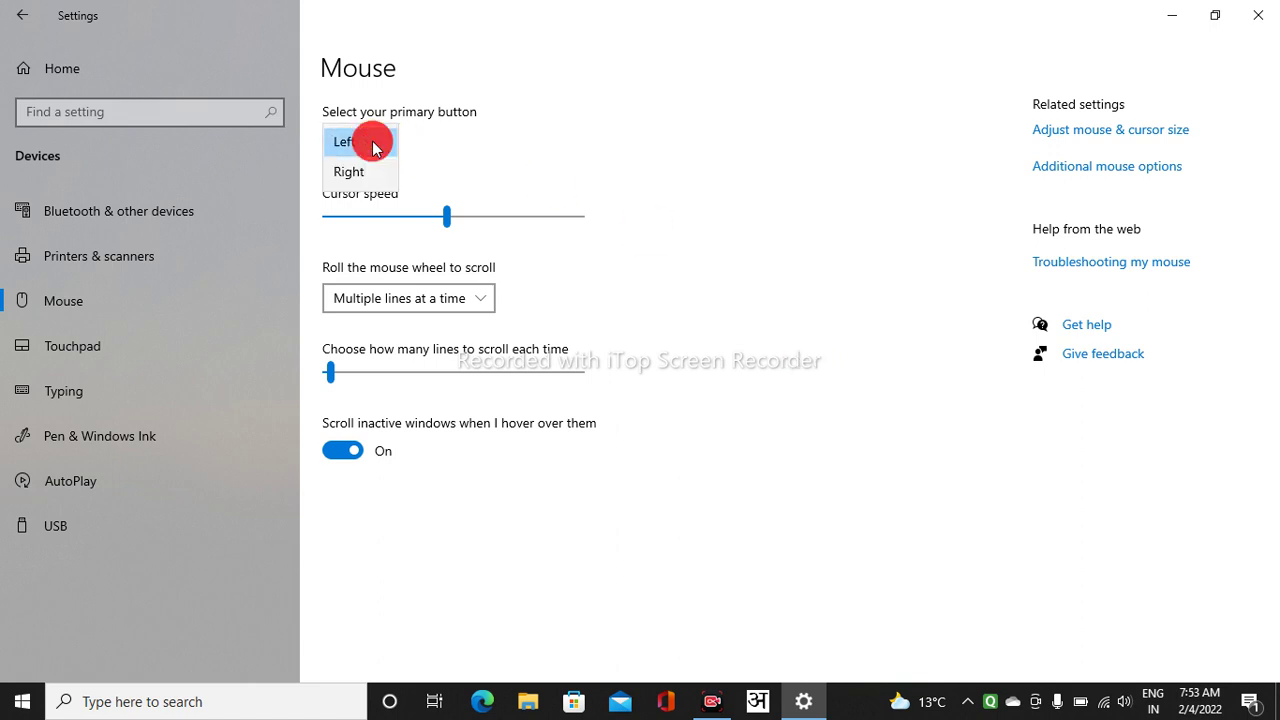
{"action": "left_click", "coordinate": [500, 148]}
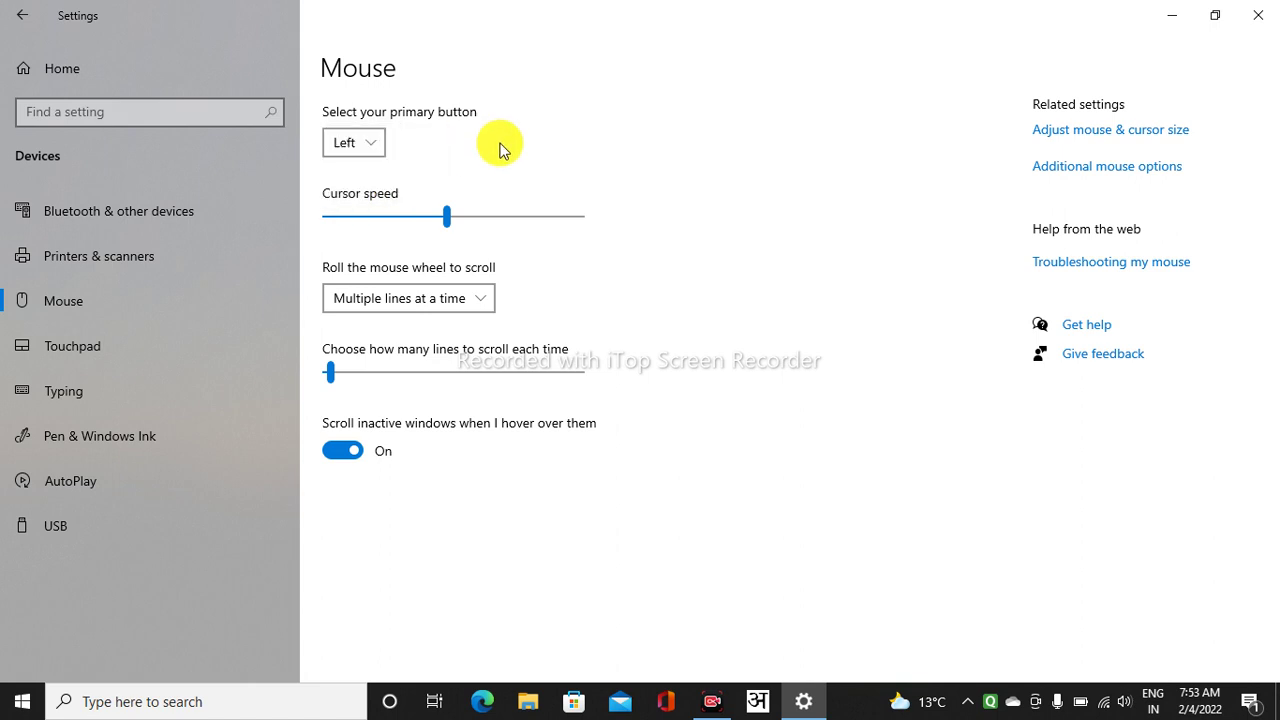